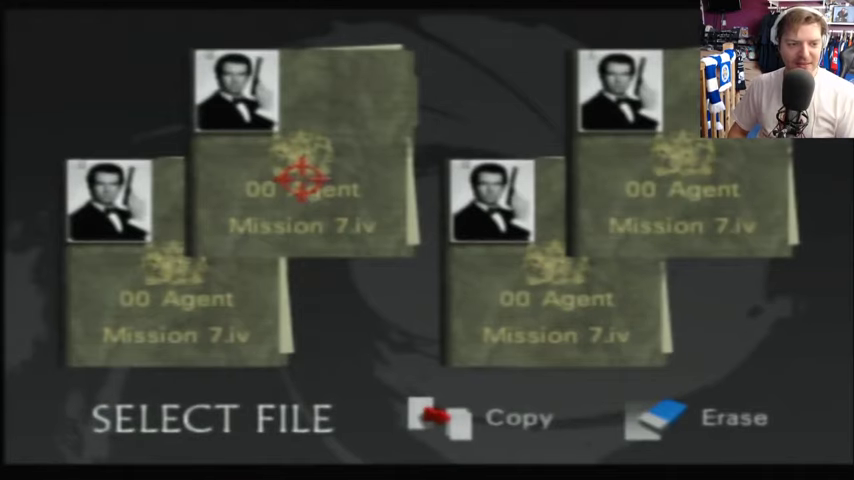
{"action": "key", "text": "Return"}
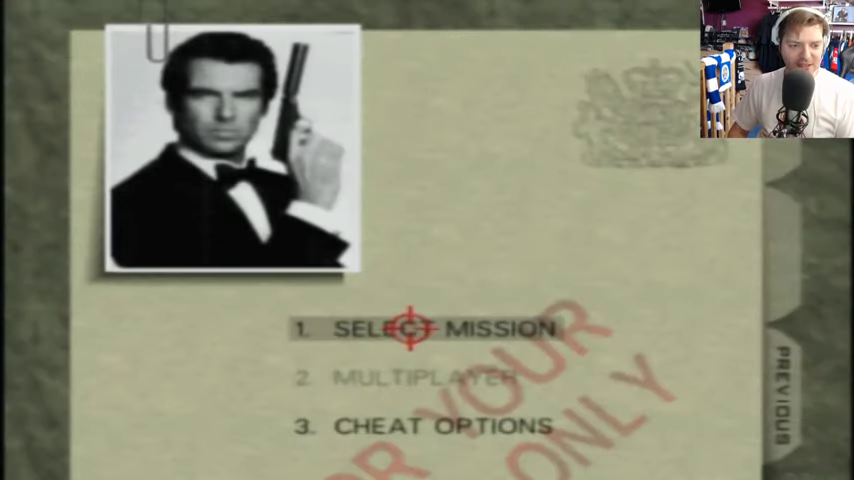
{"action": "key", "text": "Return"}
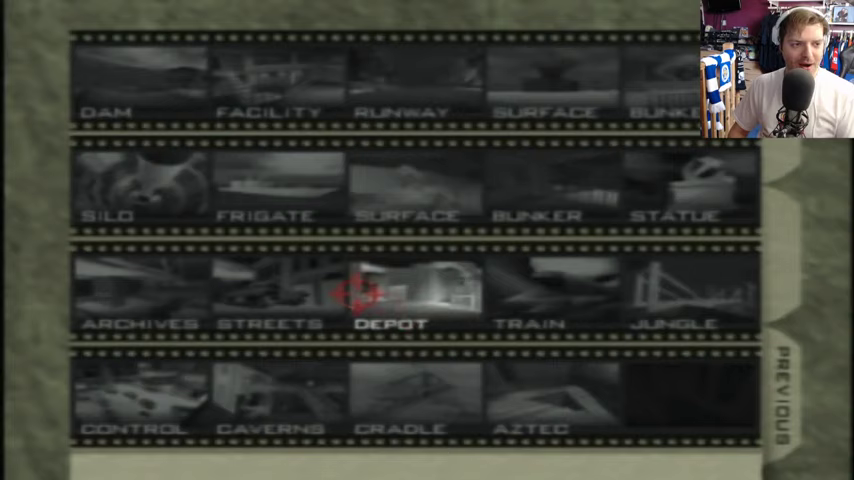
{"action": "key", "text": "Return"}
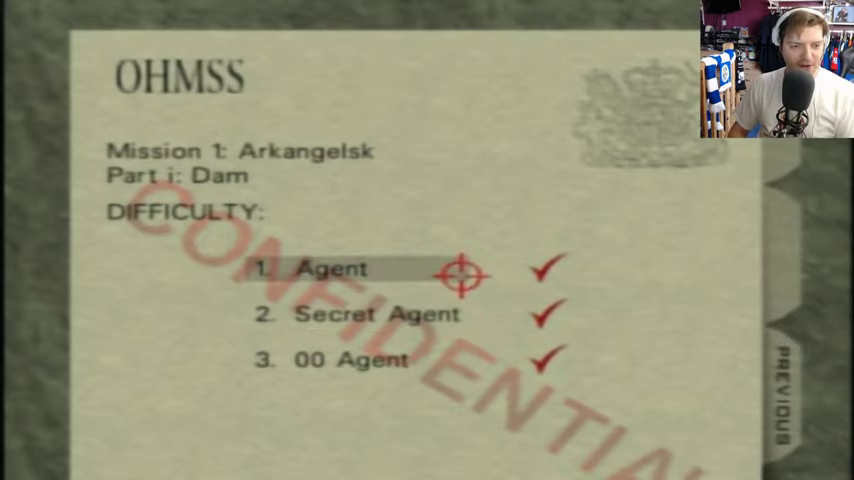
{"action": "key", "text": "Return"}
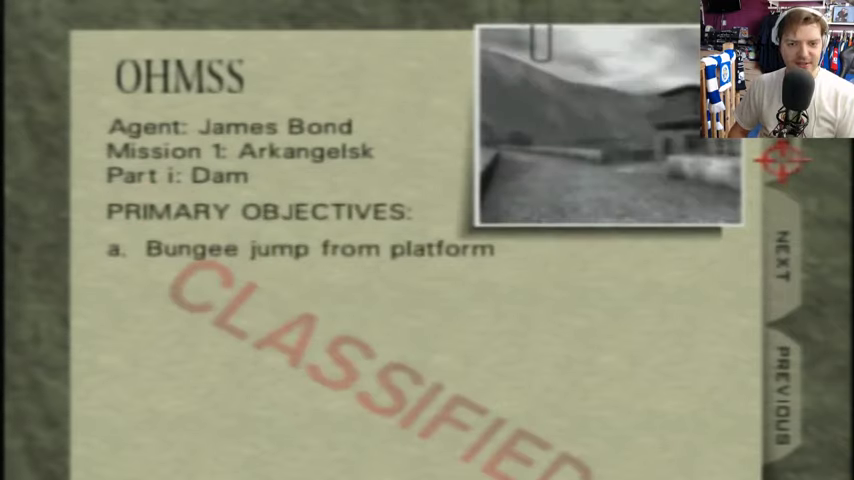